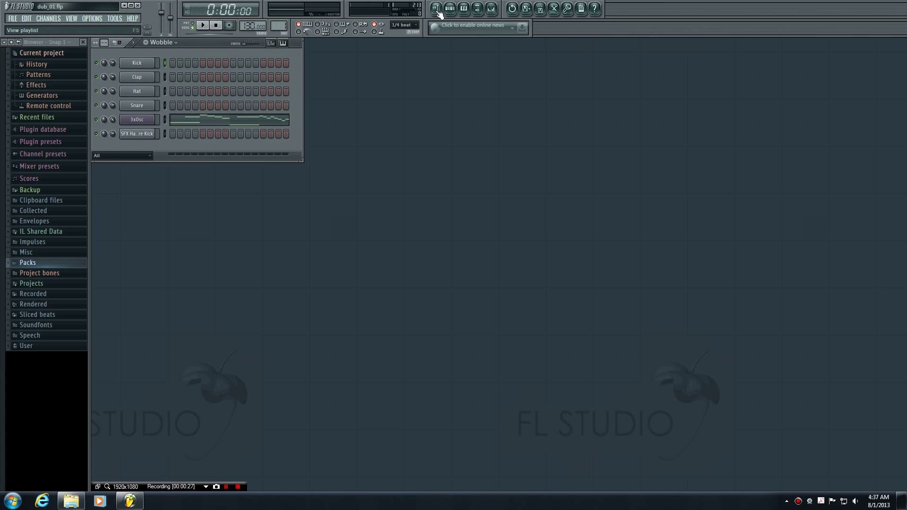
Step: Show the playlist, start playback and audition the Kick and Hat patterns
left_click(438, 9)
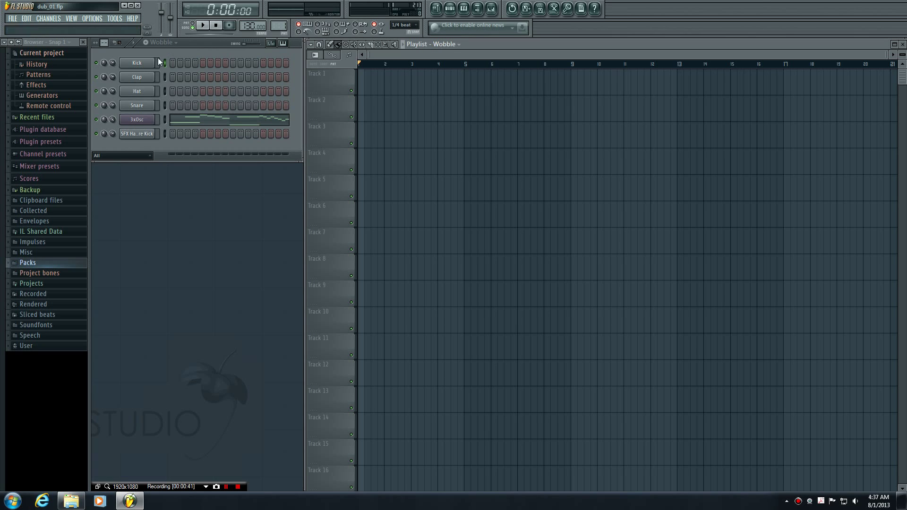
left_click(136, 46)
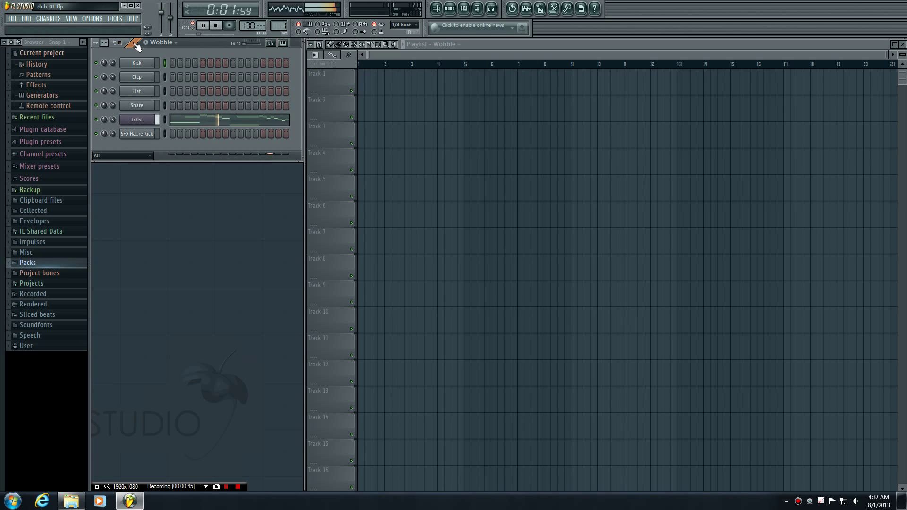
left_click(161, 42)
left_click(169, 64)
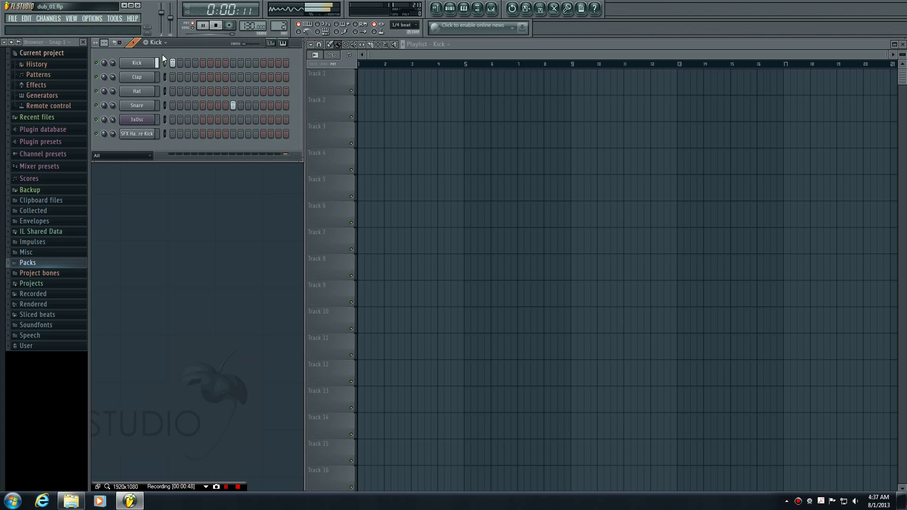
left_click(158, 43)
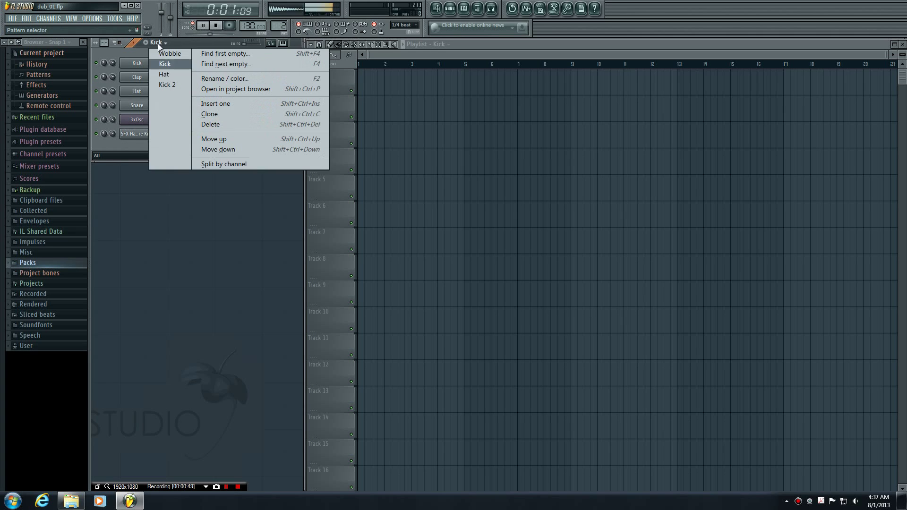
left_click(169, 74)
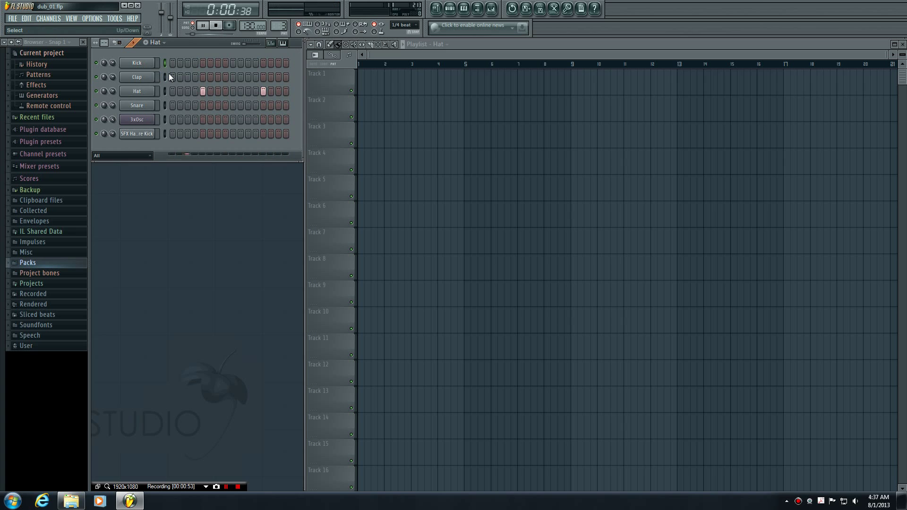
Step: Audition Kick 2, return to Wobble, and replay Wobble from the beginning
left_click(156, 42)
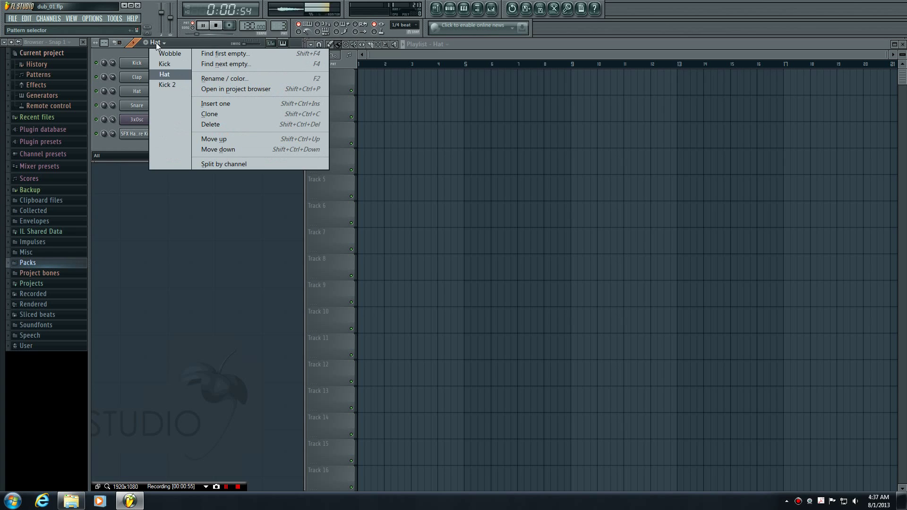
left_click(171, 86)
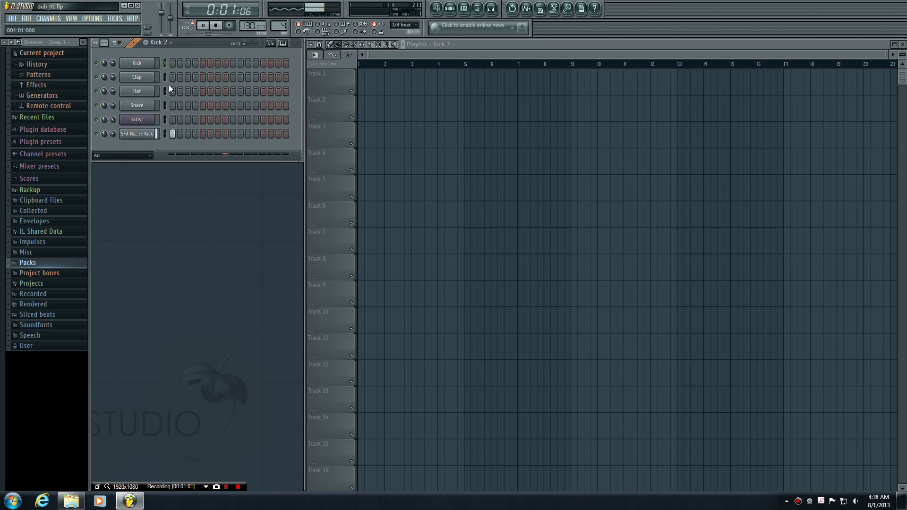
left_click(163, 43)
left_click(169, 51)
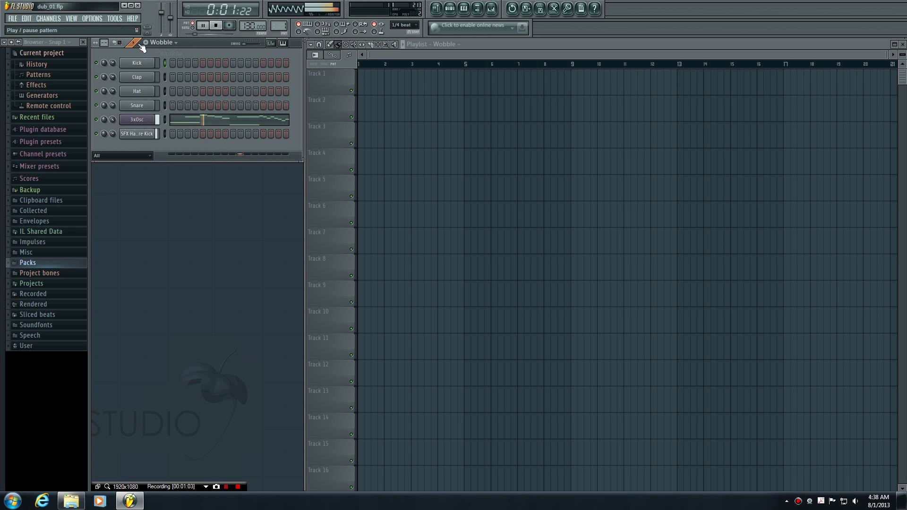
key("space")
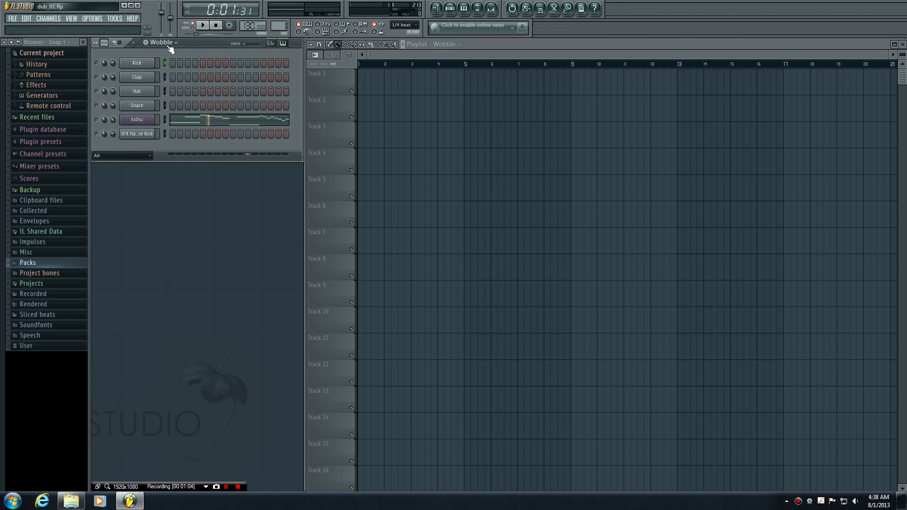
left_click_drag(200, 34, 187, 34)
left_click(136, 44)
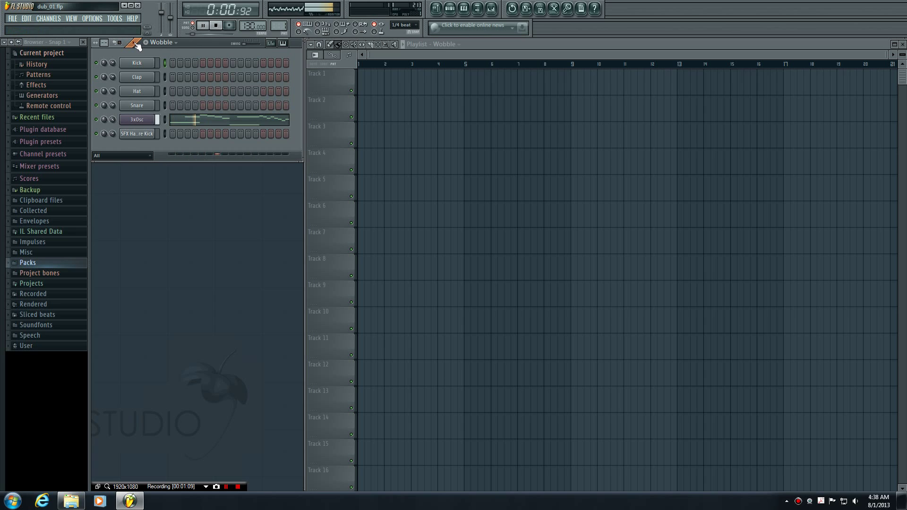
Step: Stop playback and make Wobble the current pattern again after briefly selecting Hat
left_click(217, 27)
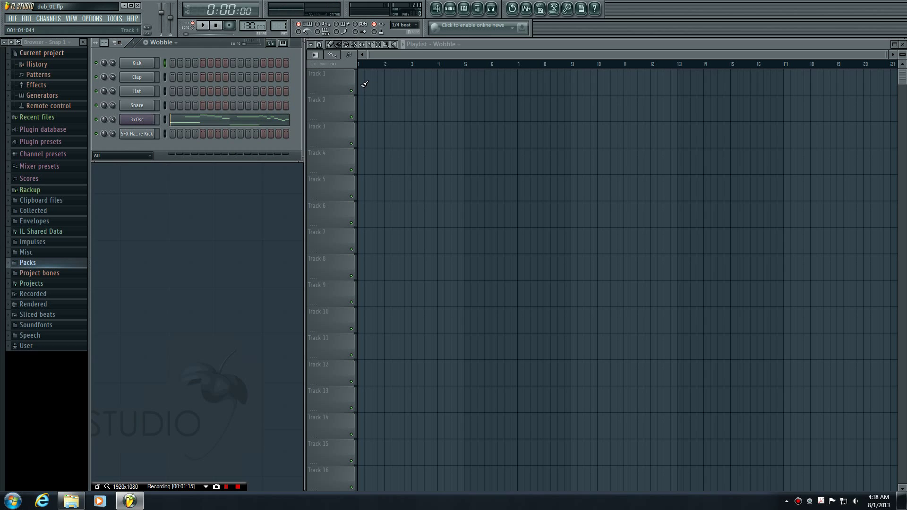
left_click(163, 42)
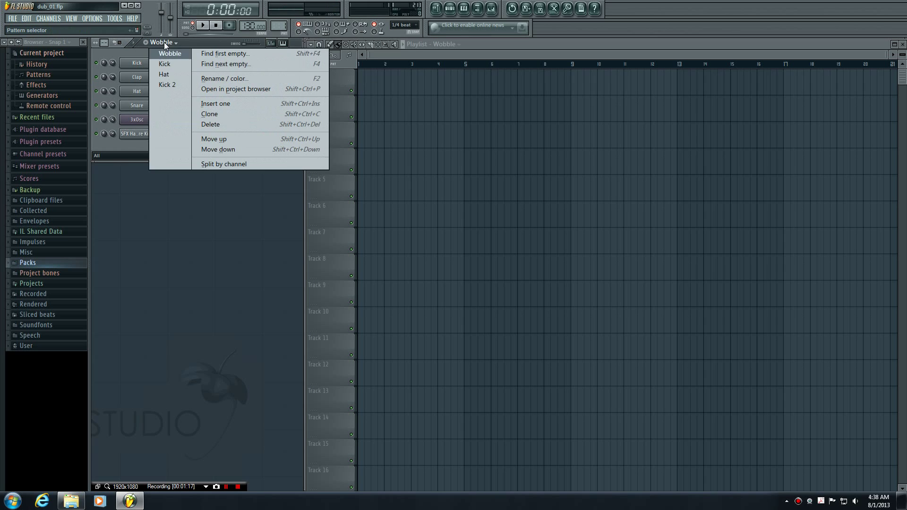
left_click(165, 74)
left_click(160, 43)
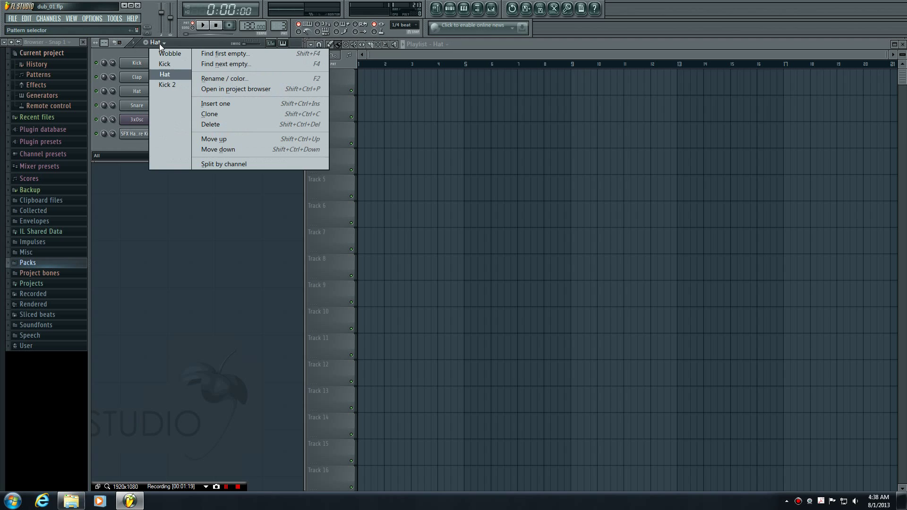
left_click(162, 52)
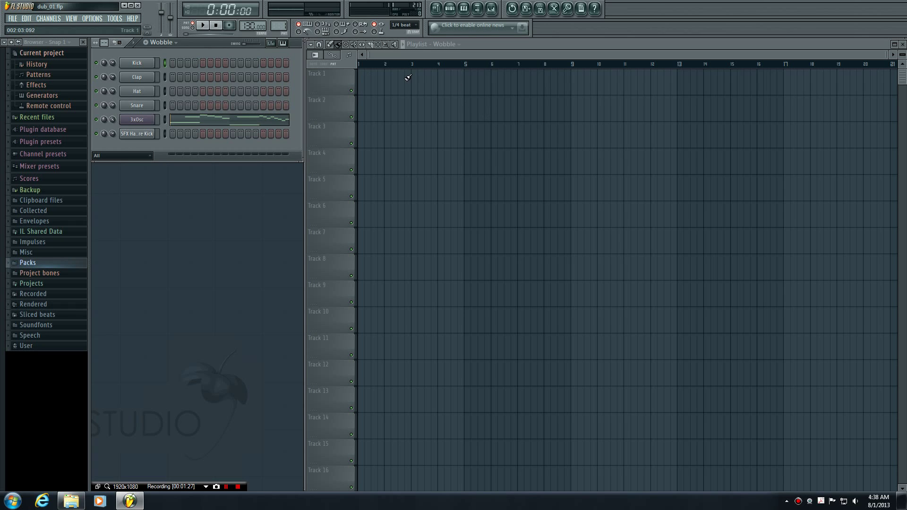
Step: Place a Wobble clip at bar 1 of Track 1 and delete the stray test clips
left_click(332, 48)
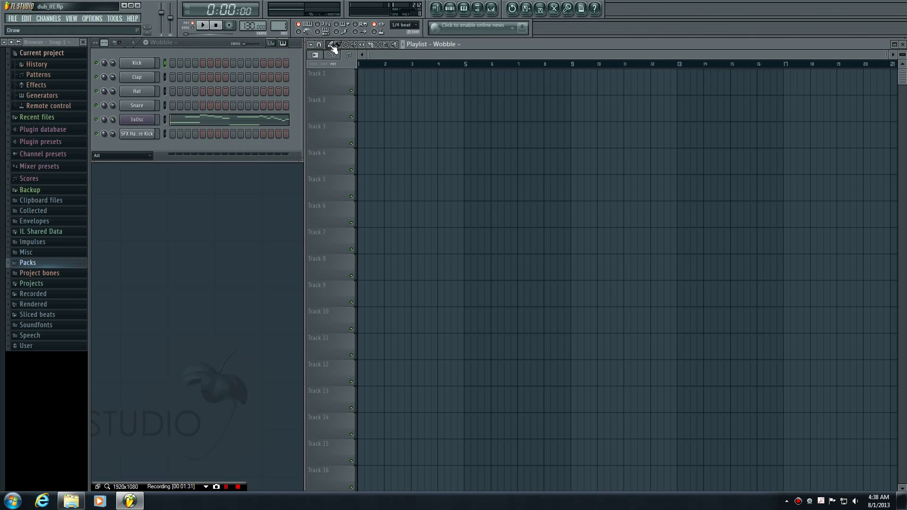
left_click(364, 84)
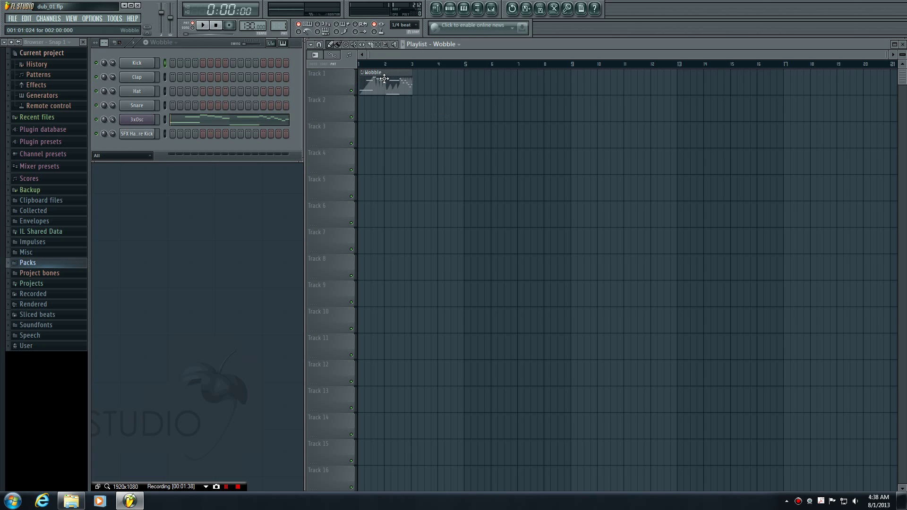
left_click(459, 169)
left_click(614, 115)
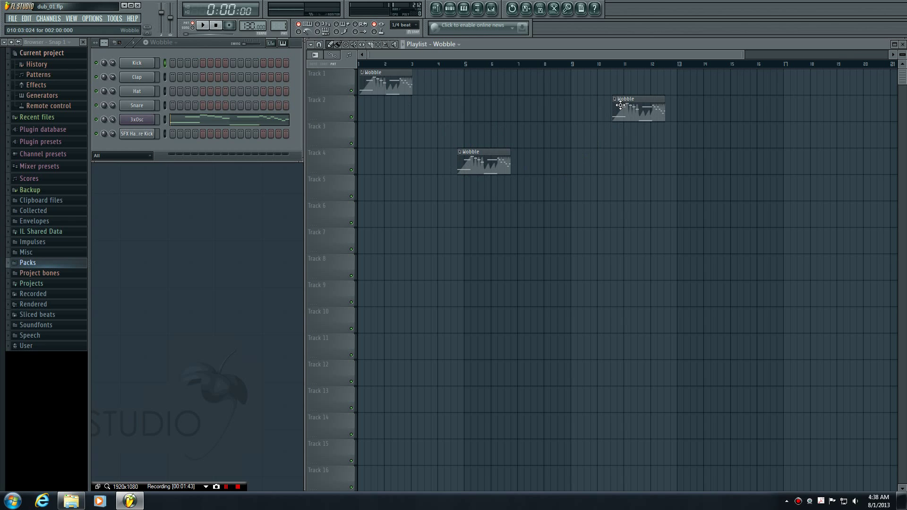
left_click_drag(620, 105, 543, 105)
right_click(574, 108)
right_click(509, 162)
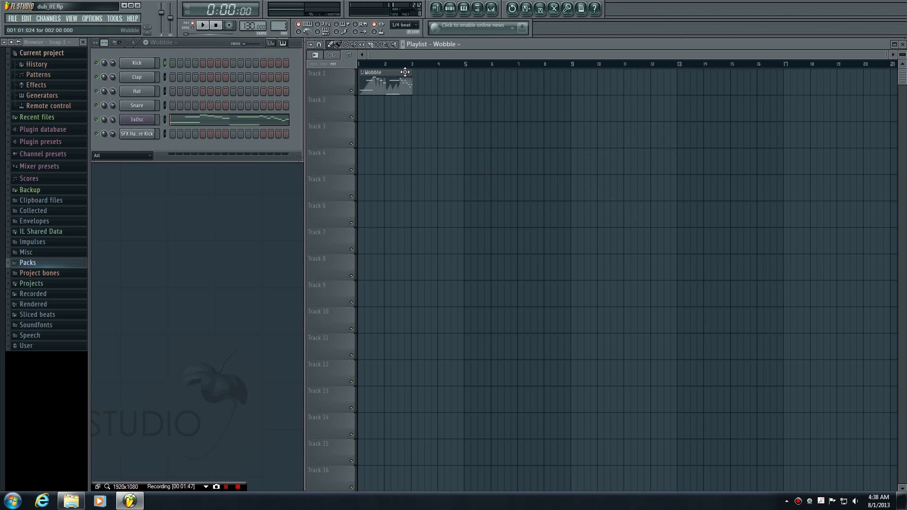
mouse_move(385, 73)
left_mouse_down()
mouse_move(434, 74)
mouse_move(383, 73)
left_mouse_up()
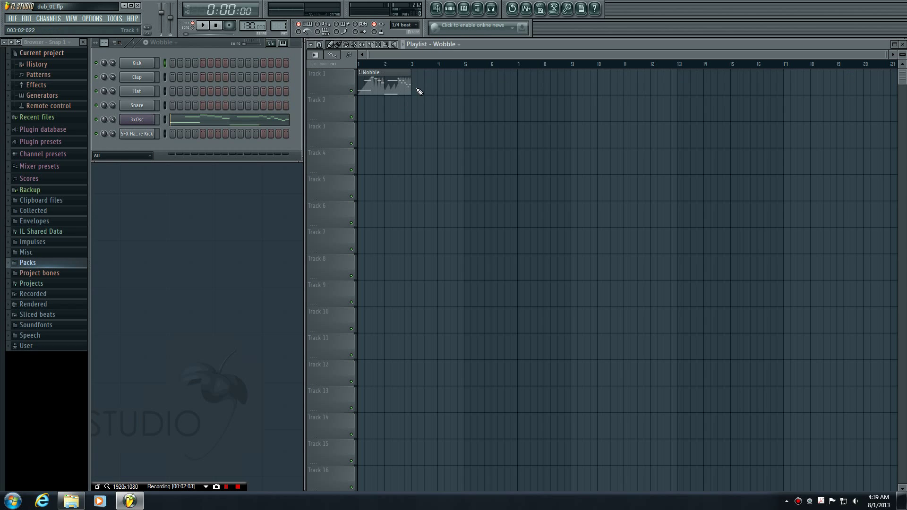
Step: Clear Track 1's Wobble clips, then paint repeated Wobble clips from bar 1 to about bar 19
left_click_drag(420, 93, 530, 92)
right_click(532, 87)
right_click(400, 88)
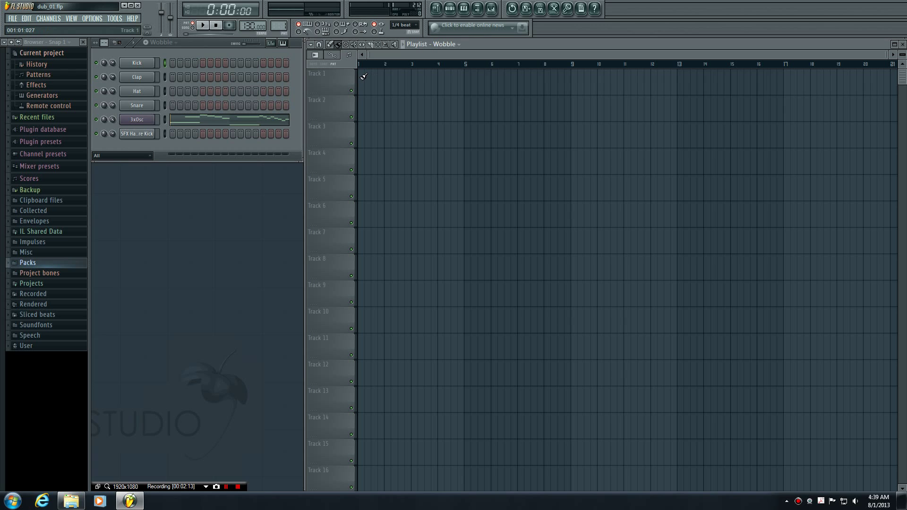
mouse_move(363, 76)
left_mouse_down()
mouse_move(685, 83)
mouse_move(896, 75)
mouse_move(827, 103)
left_mouse_up()
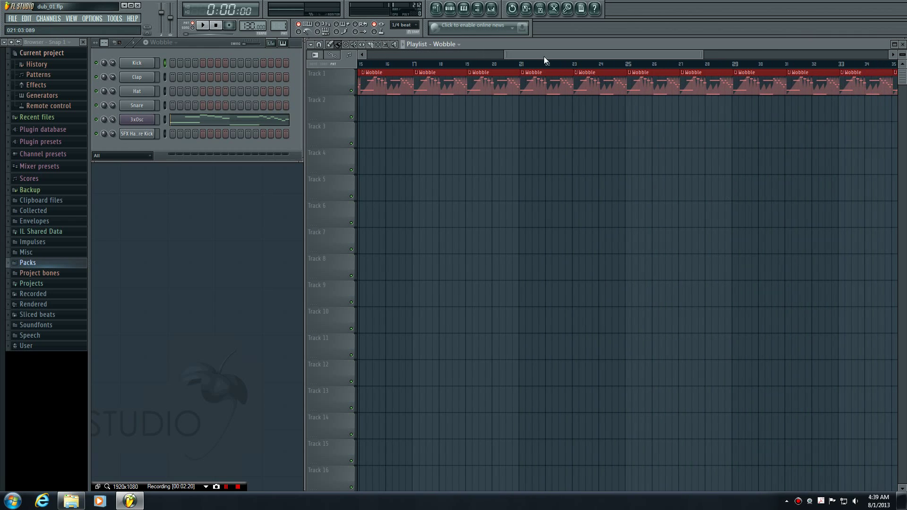
left_click_drag(543, 56, 355, 75)
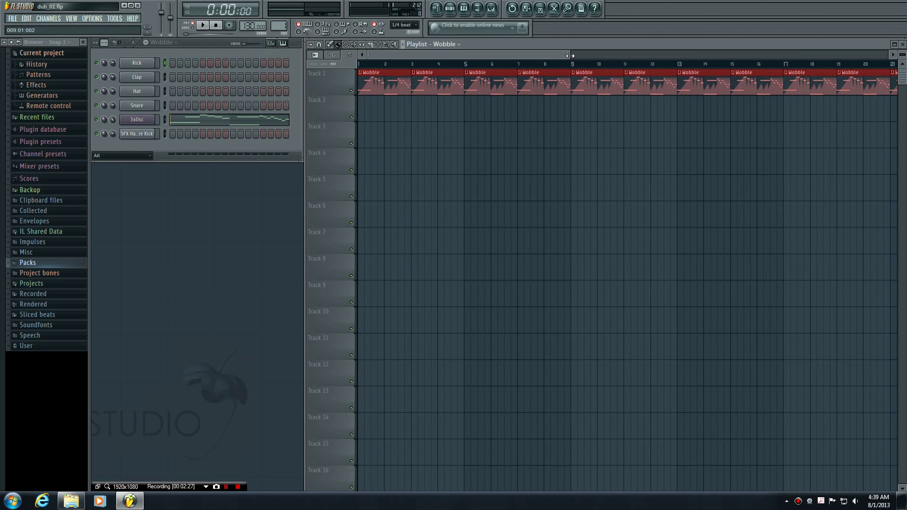
mouse_move(570, 56)
left_mouse_down()
mouse_move(407, 57)
mouse_move(425, 75)
mouse_move(384, 75)
mouse_move(412, 54)
mouse_move(559, 54)
left_mouse_up()
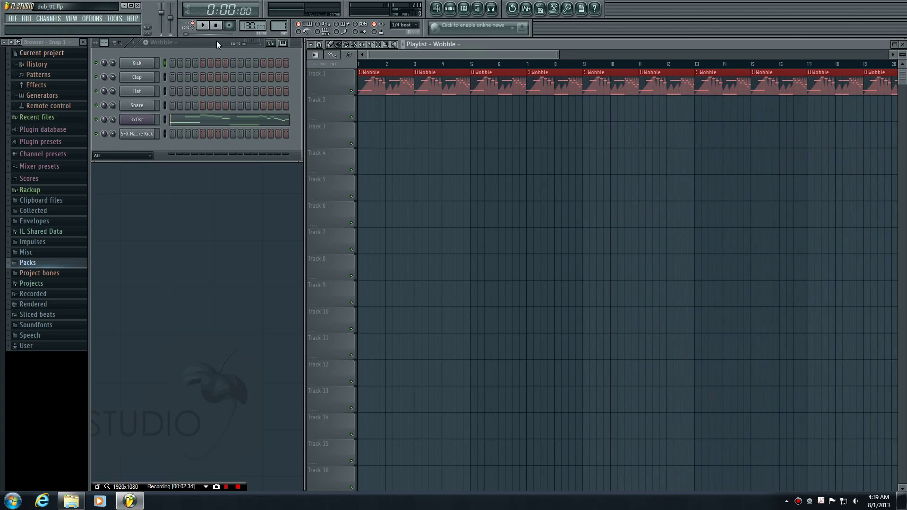
Step: Play and stop the Wobble arrangement in Song mode, then select the Kick pattern
left_click(193, 28)
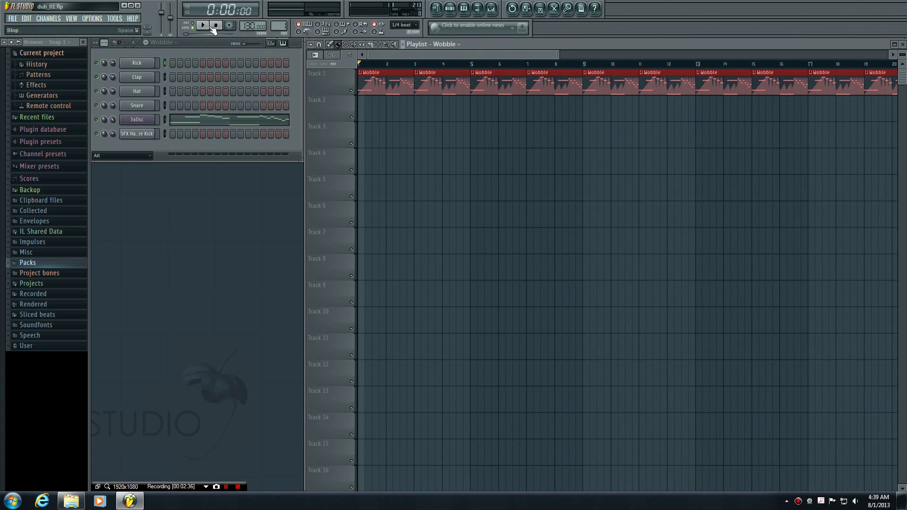
left_click(206, 27)
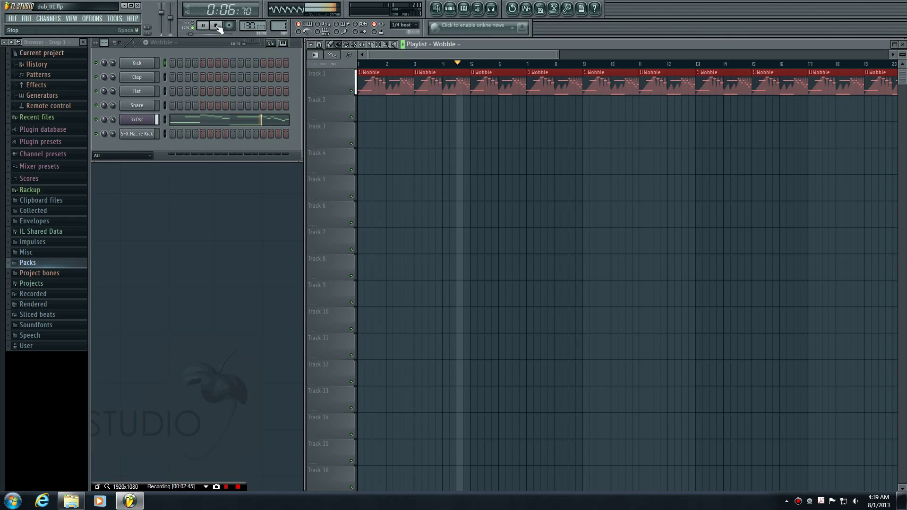
left_click(217, 26)
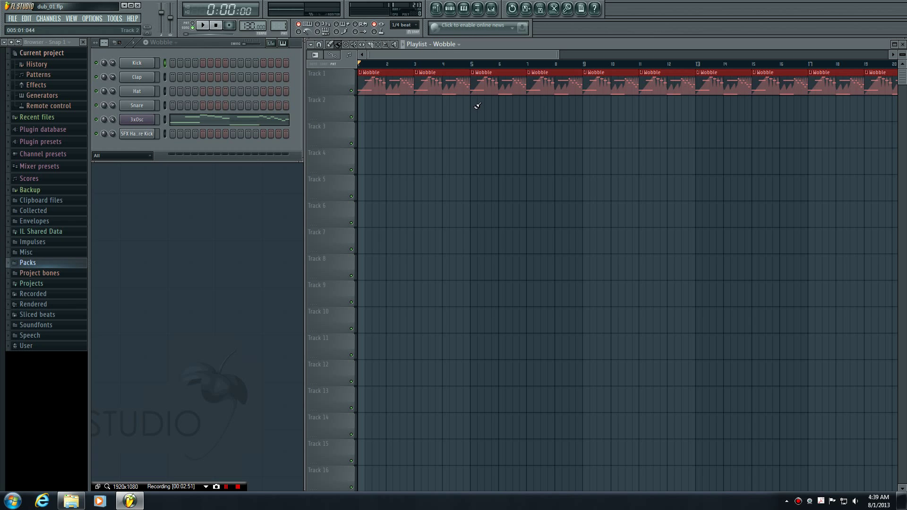
left_click(163, 44)
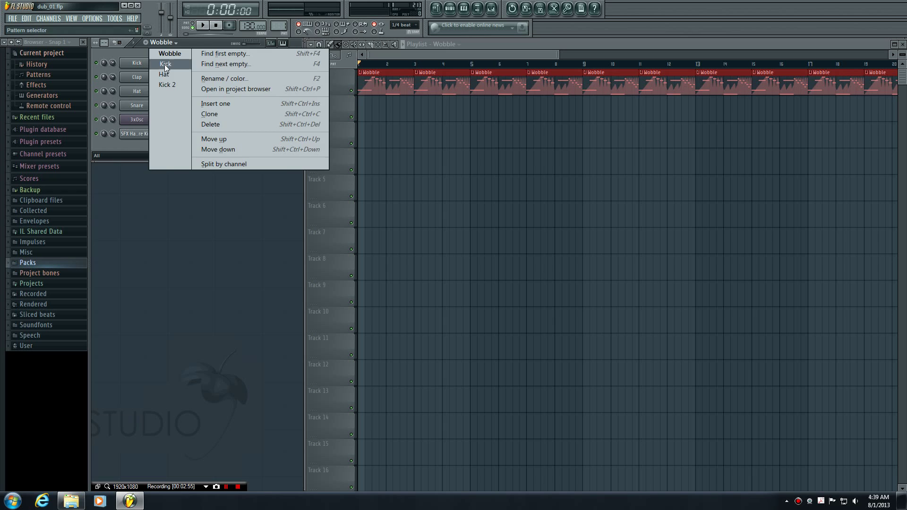
left_click(166, 65)
Step: Remove a test Kick clip from Track 2 and reselect Wobble as the current pattern
left_click(477, 114)
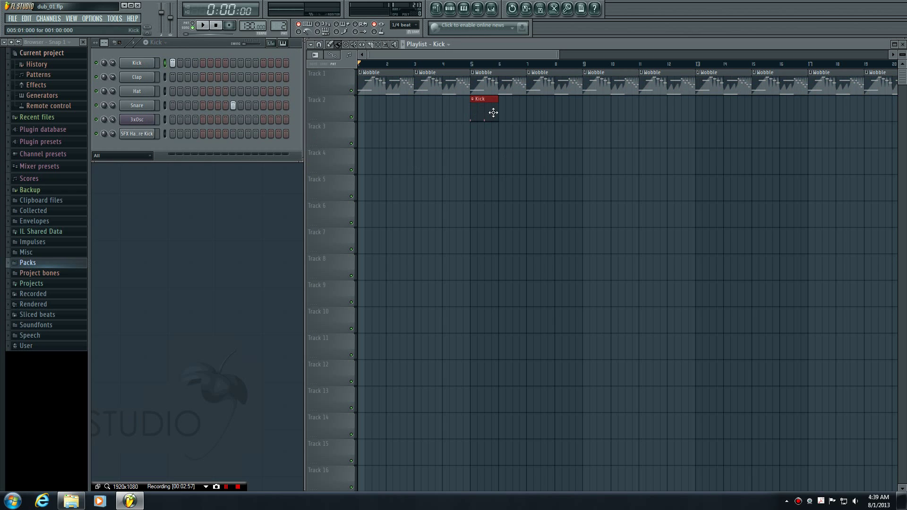
right_click(487, 107)
left_click(158, 43)
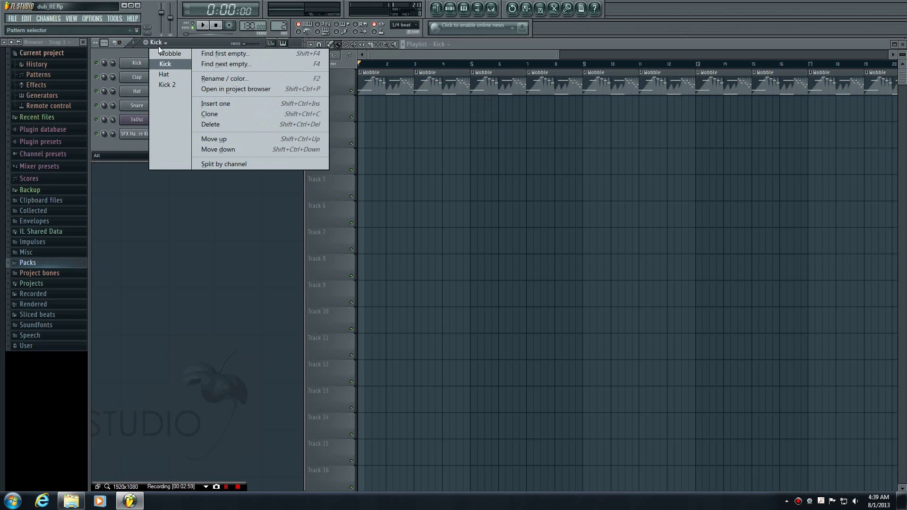
left_click(164, 53)
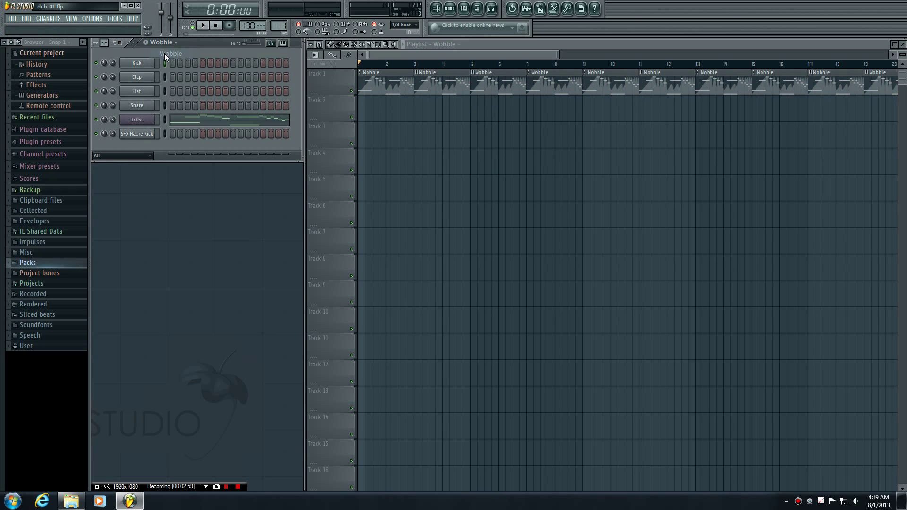
Step: Paint Kick clips along Track 2 from bar 5 onward, then scroll back to bar 1
left_click(454, 46)
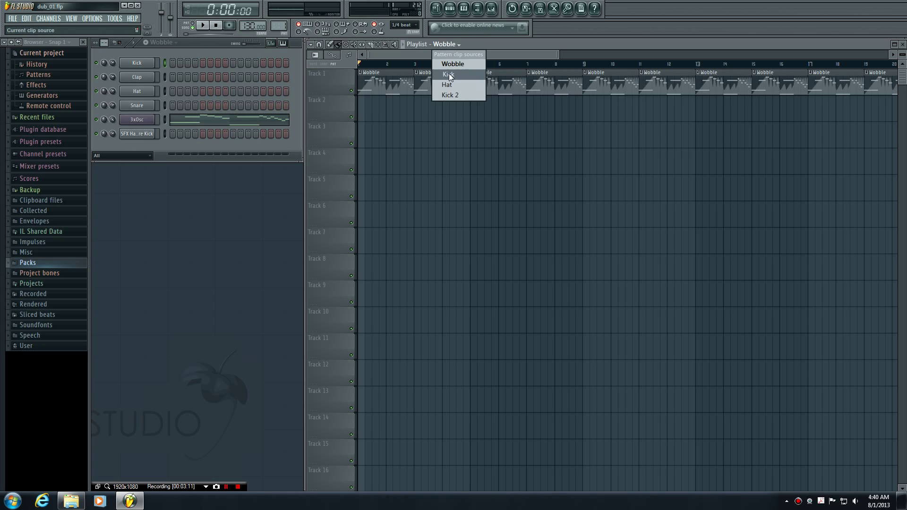
left_click(449, 75)
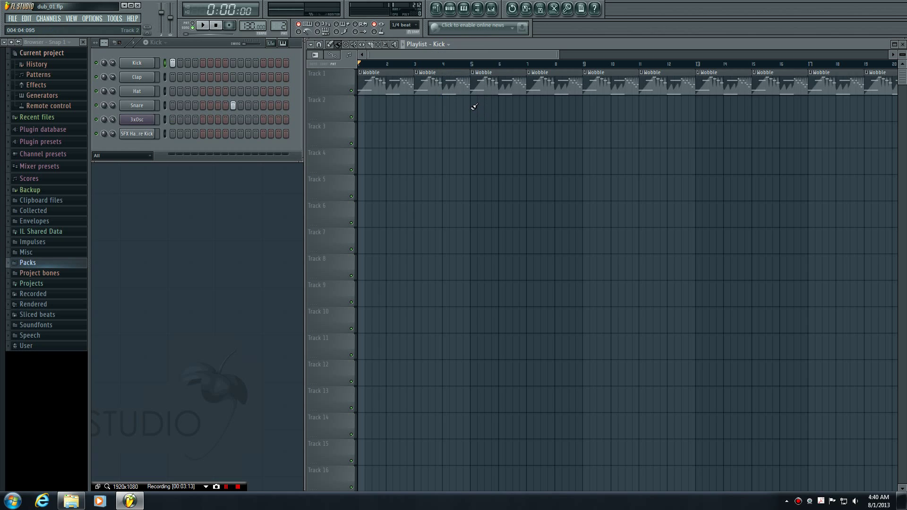
left_click_drag(474, 107, 901, 101)
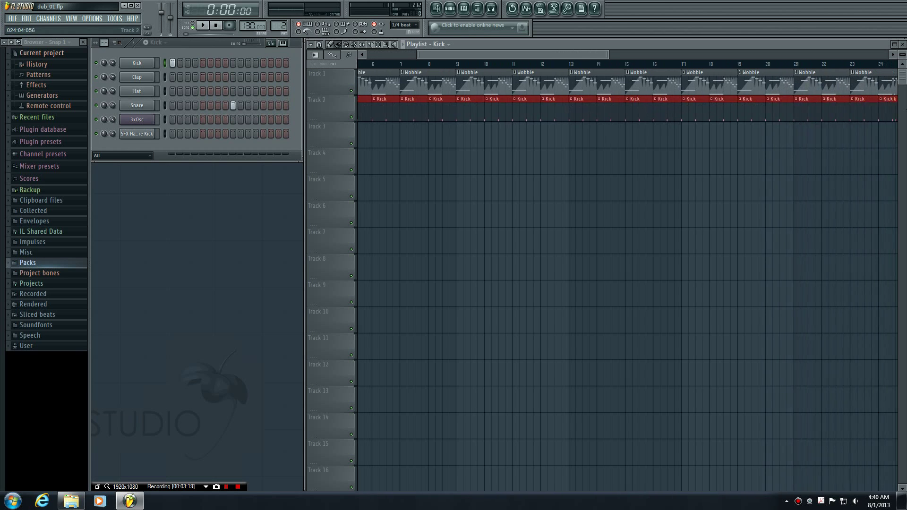
left_click_drag(524, 56, 360, 63)
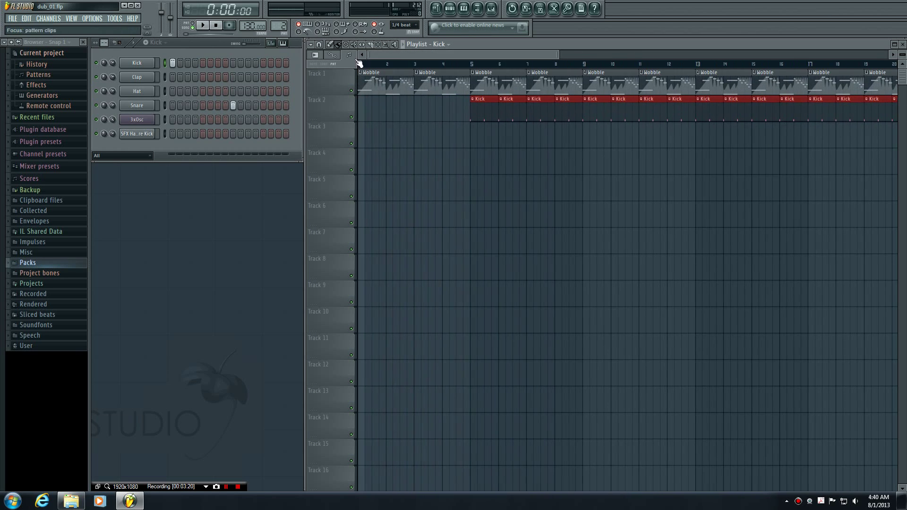
Step: Play the Wobble and Kick arrangement from the start, then stop it
left_click(205, 27)
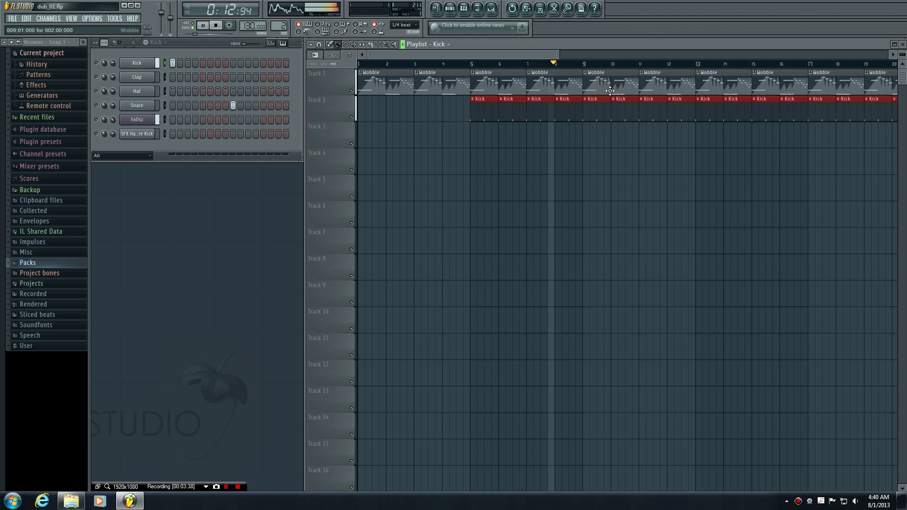
left_click(216, 27)
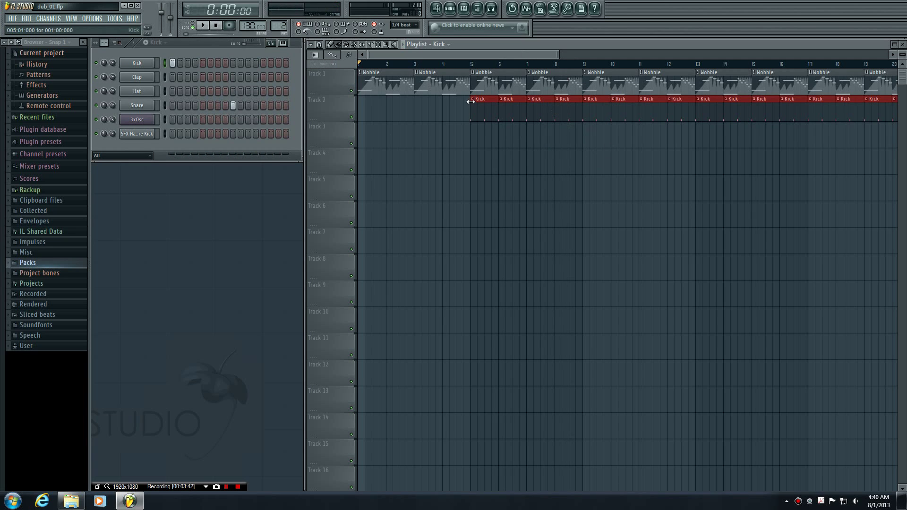
Step: Paint Hat clips along Track 3 from bar 7 rightward, then scroll back to the start
left_click(443, 46)
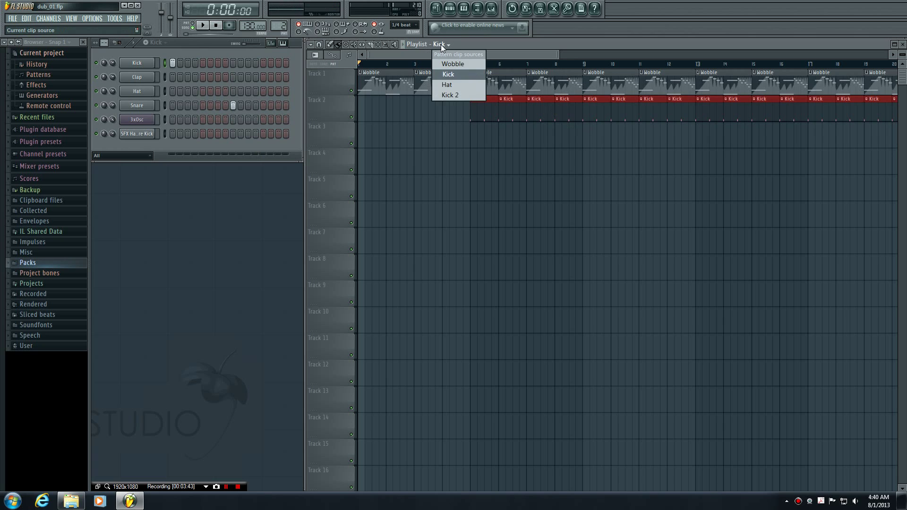
left_click(452, 82)
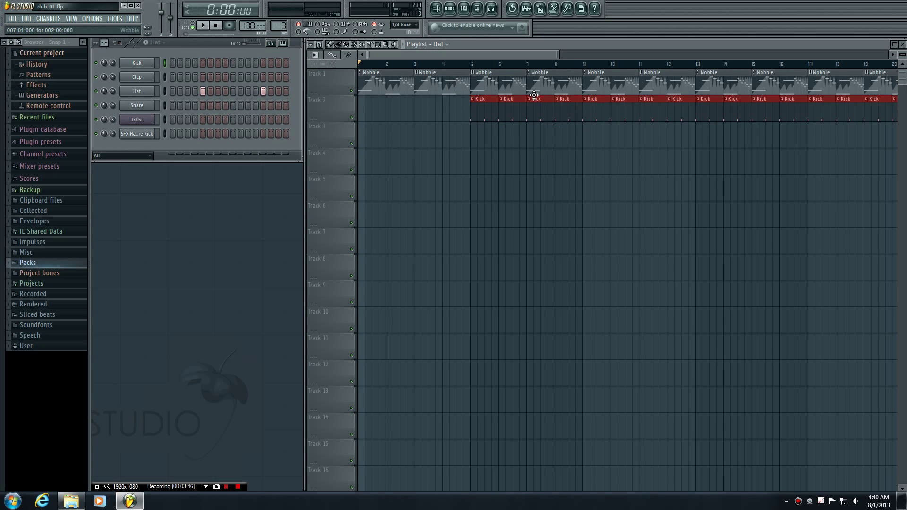
left_click_drag(530, 135, 895, 137)
left_click_drag(424, 54, 417, 54)
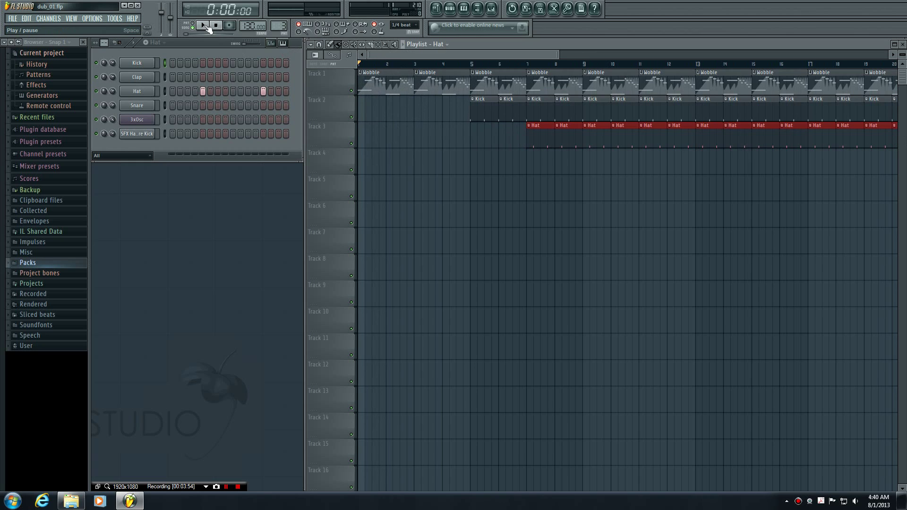
Step: With Kick 2 selected and playback running, place Kick 2 clips on Track 4 at bars 9, 3, 5 and 7
left_click(442, 45)
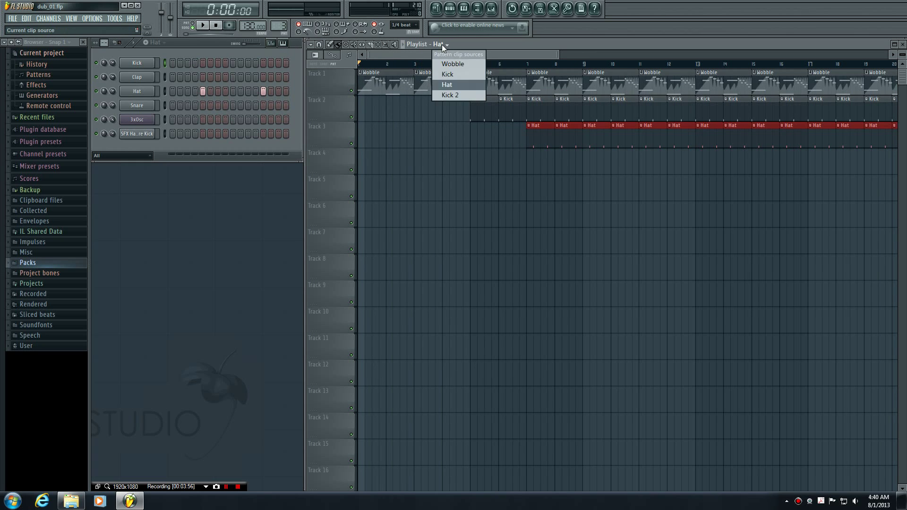
left_click(457, 97)
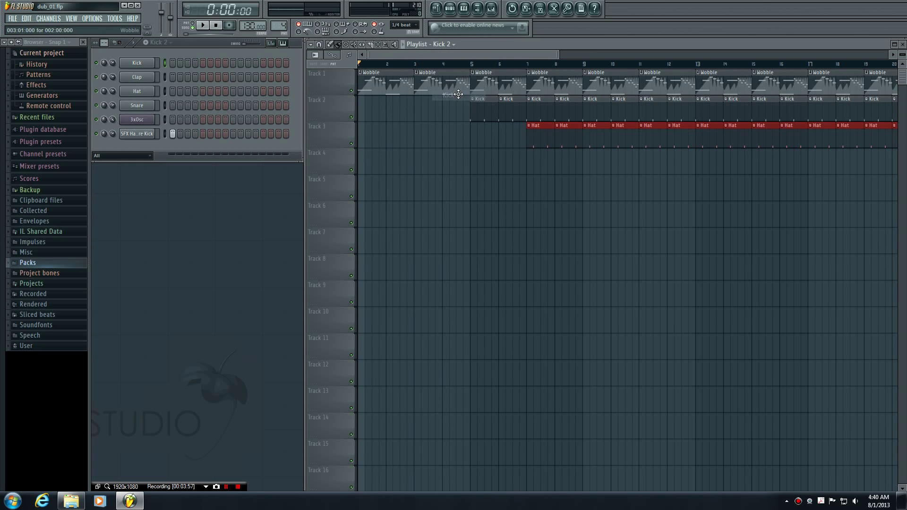
left_click(204, 26)
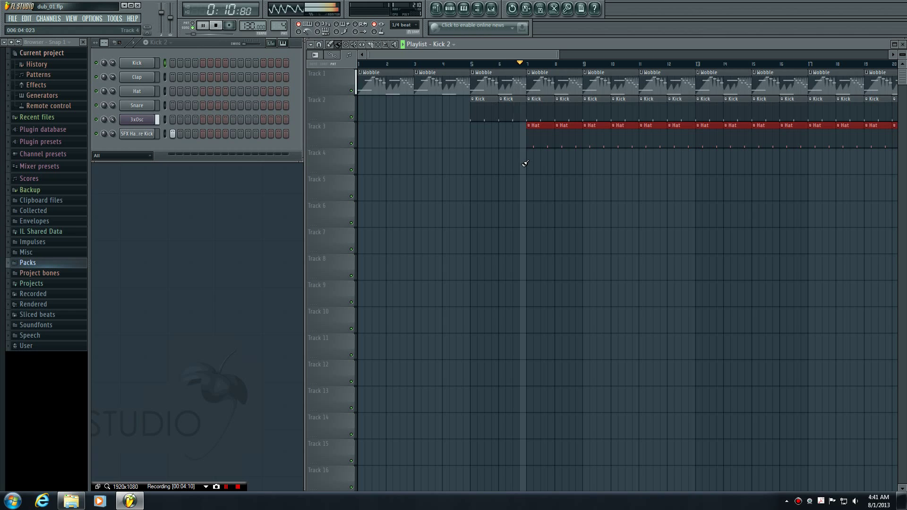
left_click(589, 170)
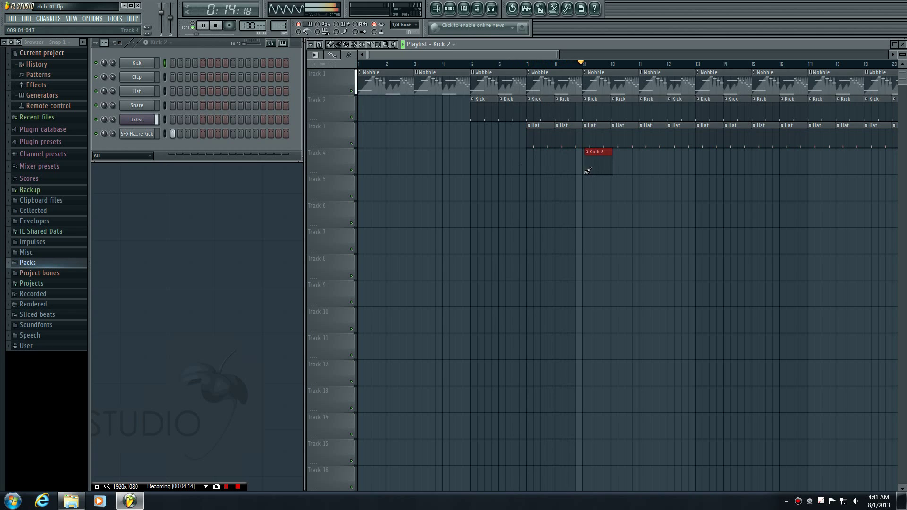
key("space")
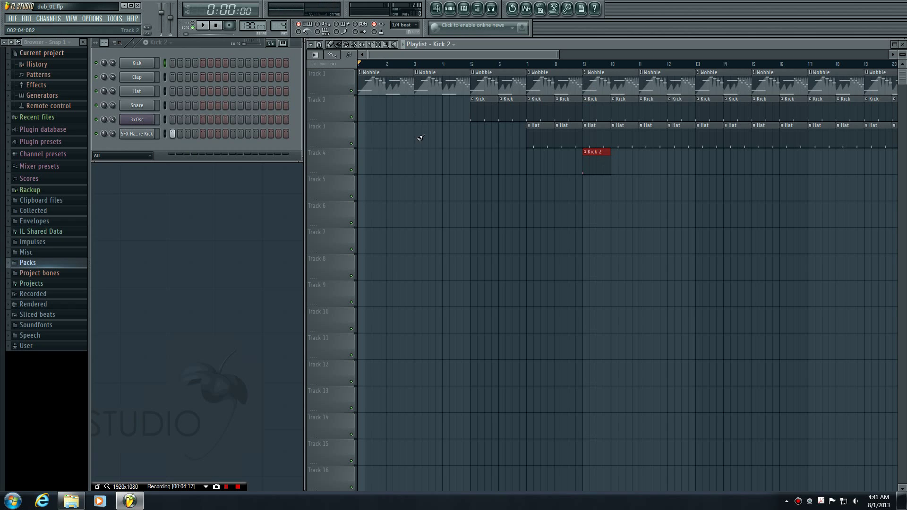
left_click(417, 161)
key("space")
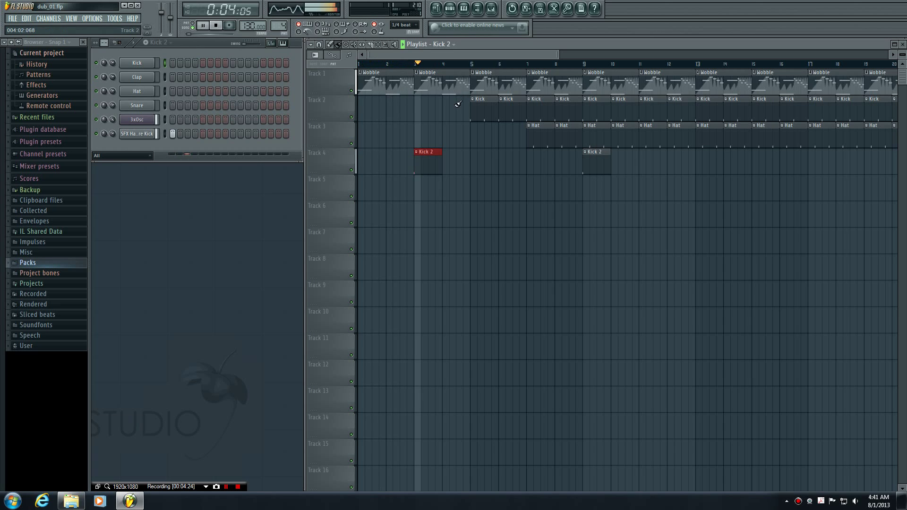
left_click(474, 164)
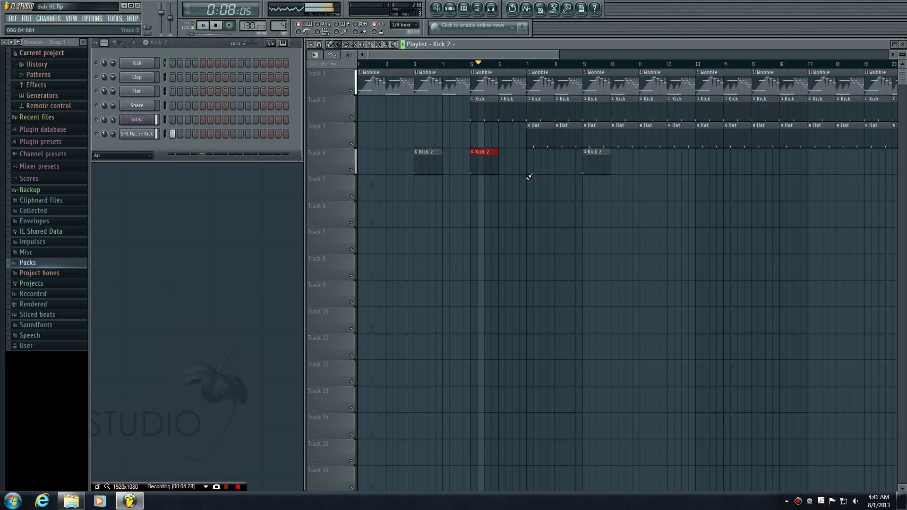
left_click(531, 161)
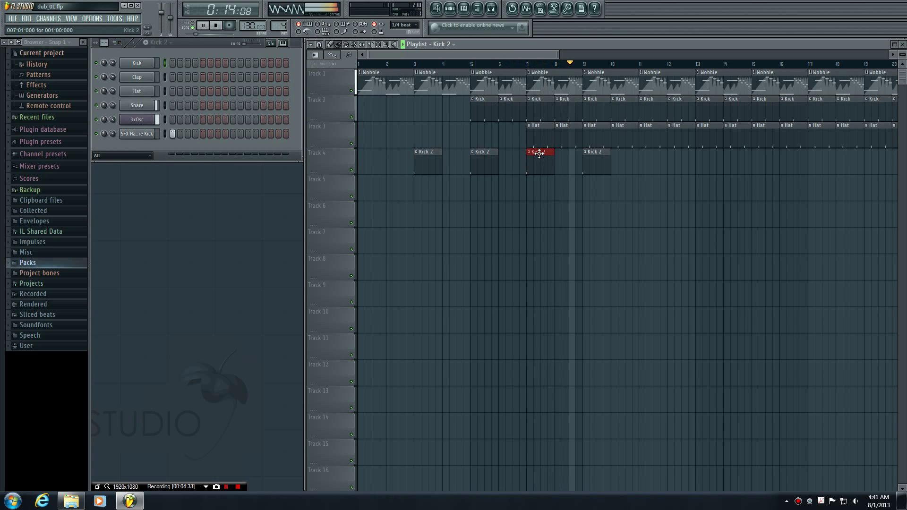
key("space")
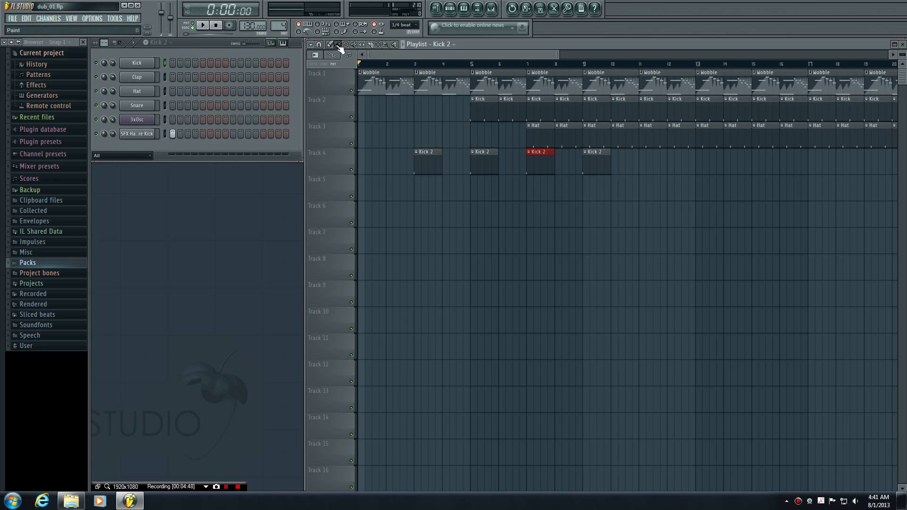
left_click(435, 44)
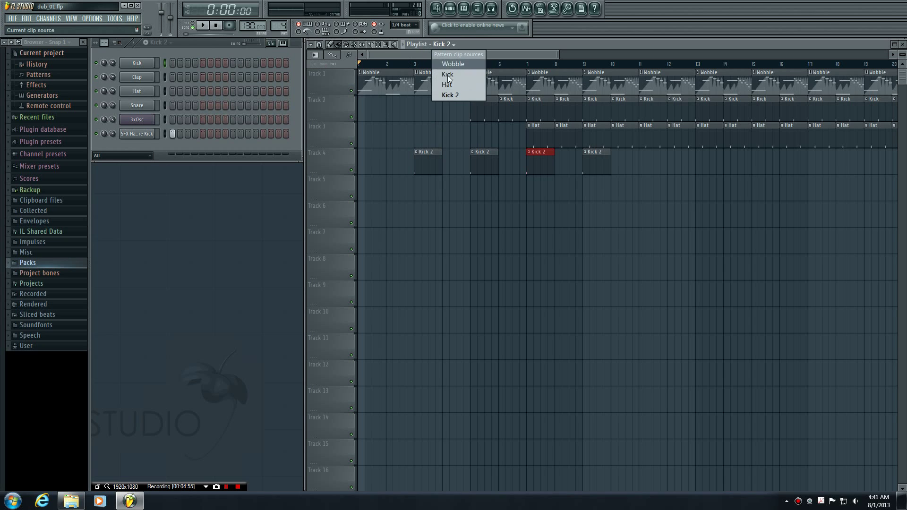
left_click(585, 50)
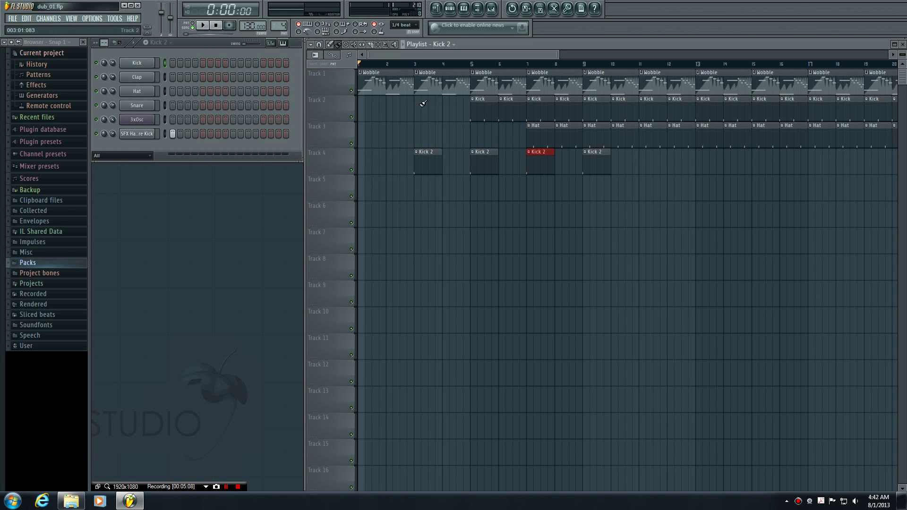
Step: Place a Wobble clip at bar 1 of Track 5
left_click(442, 44)
left_click(449, 62)
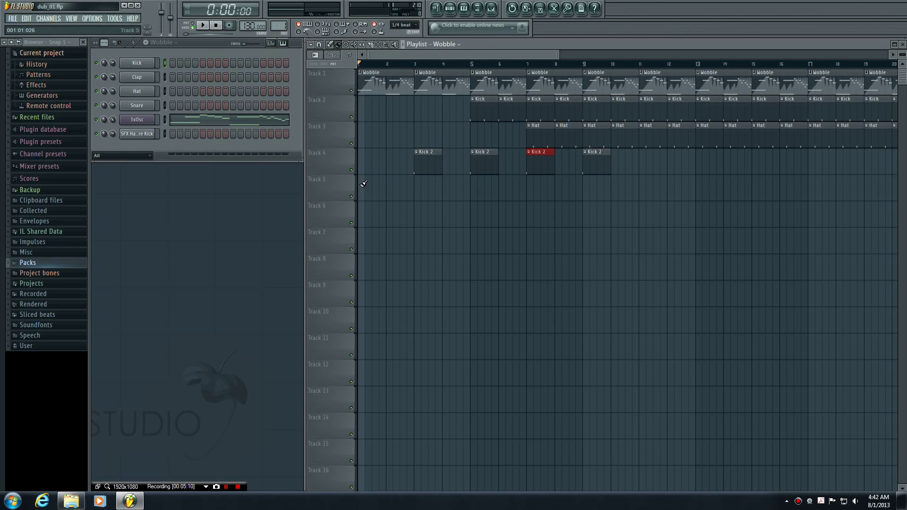
left_click(364, 183)
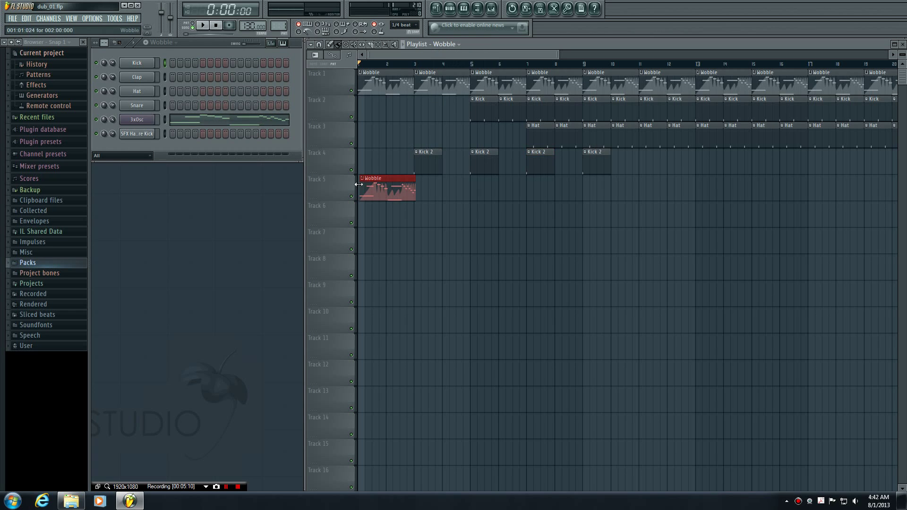
Step: Place a Kick clip at bar 5 of Track 5
left_click(442, 44)
left_click(450, 76)
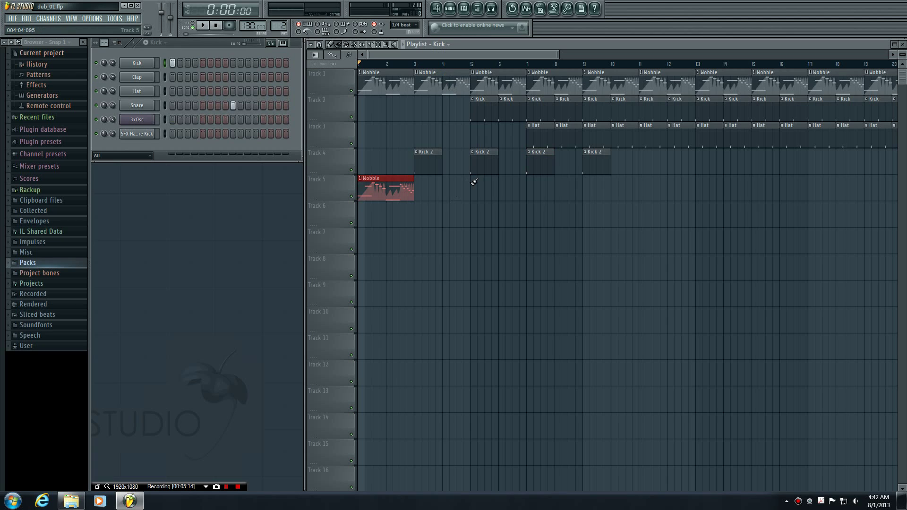
left_click(474, 182)
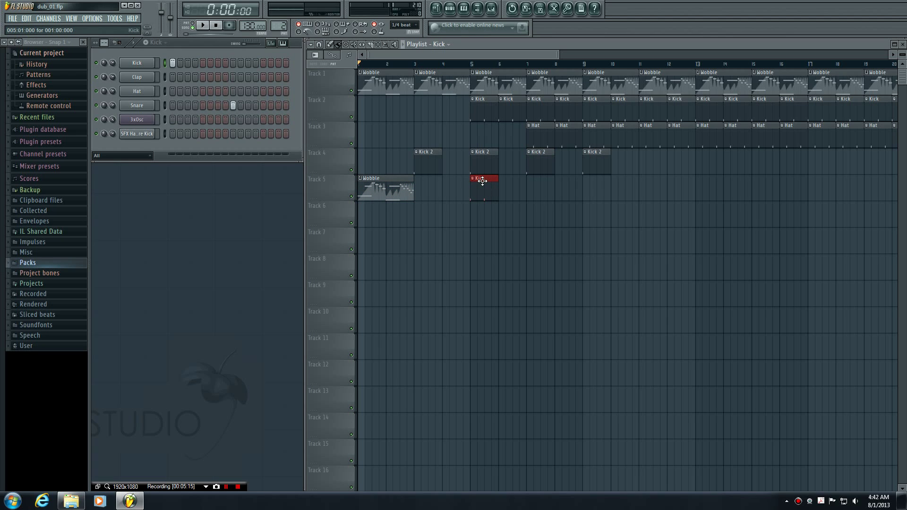